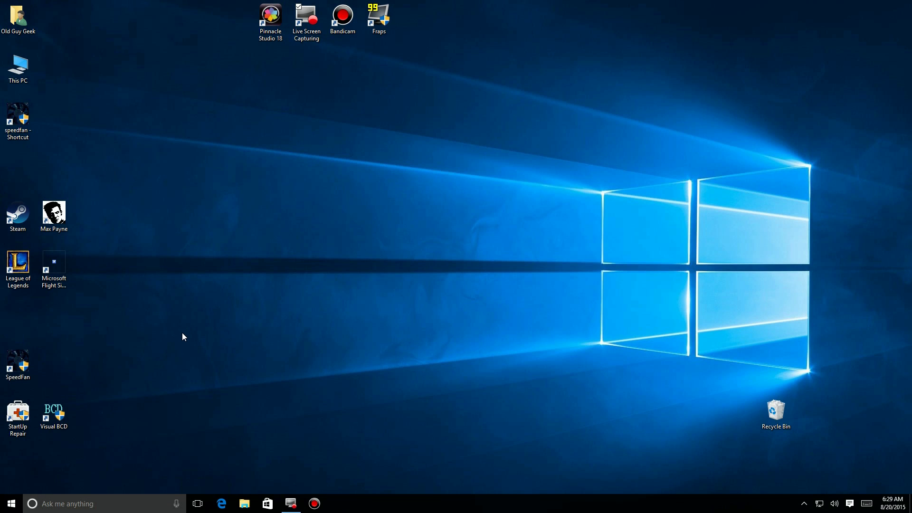
Look over the This PC options, the All apps list and the power-user quick menu.
right_click(26, 70)
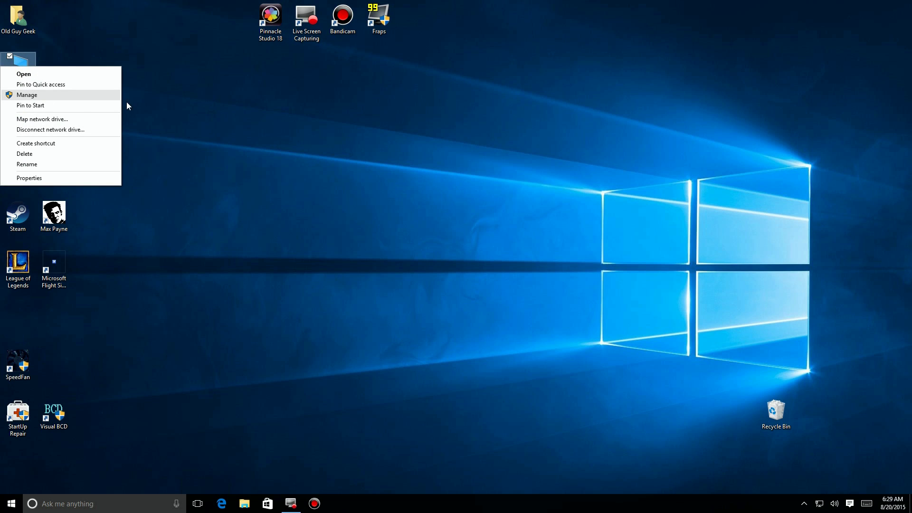
key("Return")
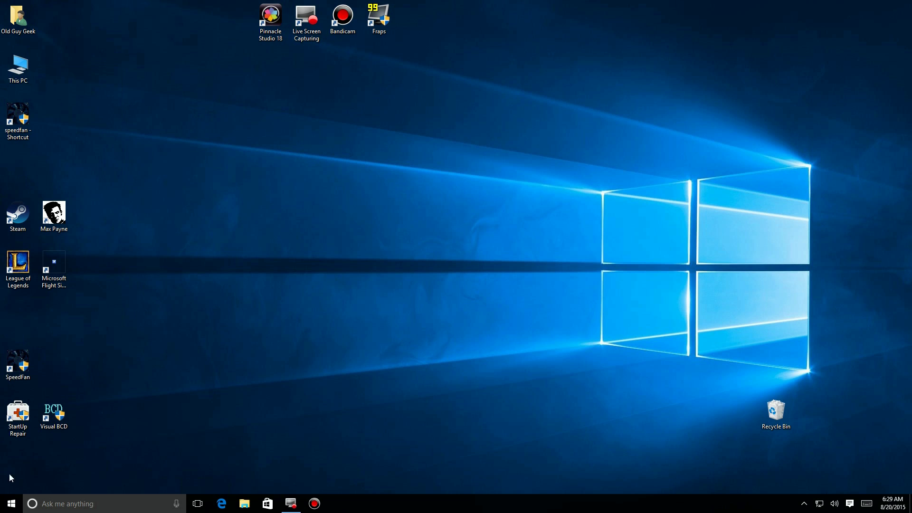
left_click(6, 506)
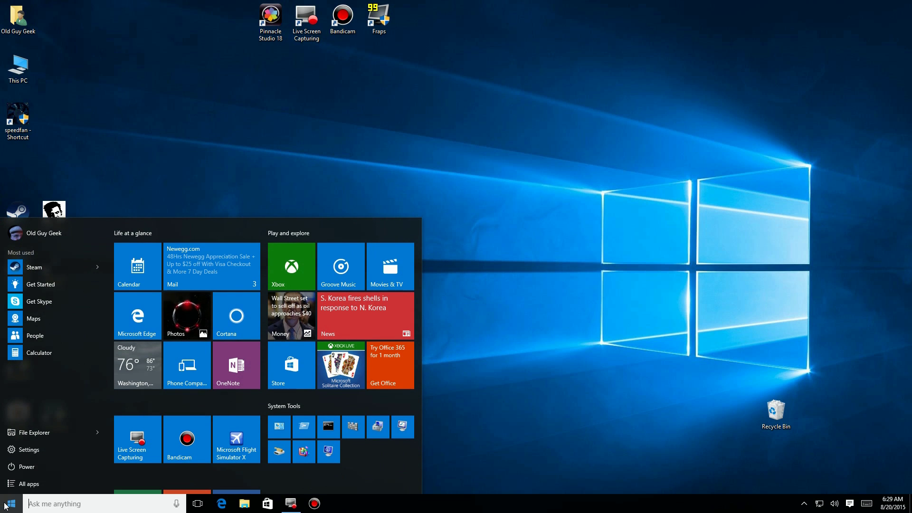
left_click(25, 483)
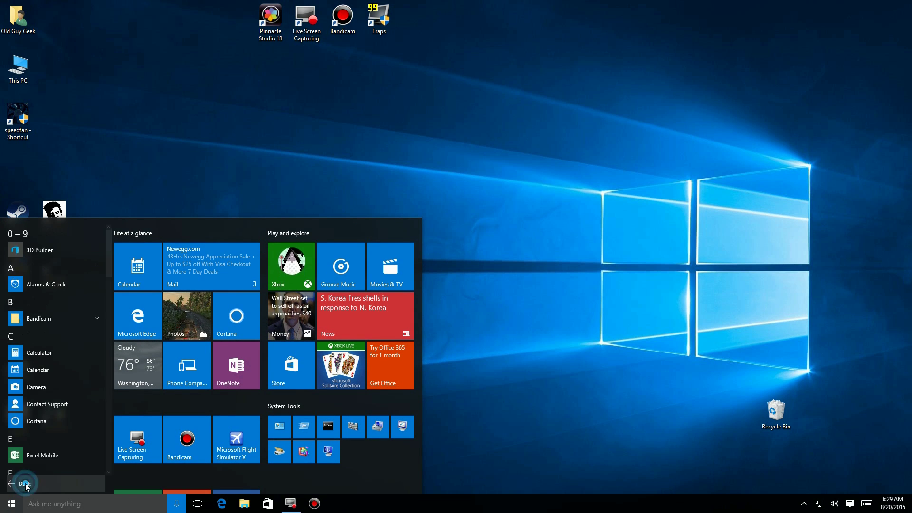
left_click(9, 507)
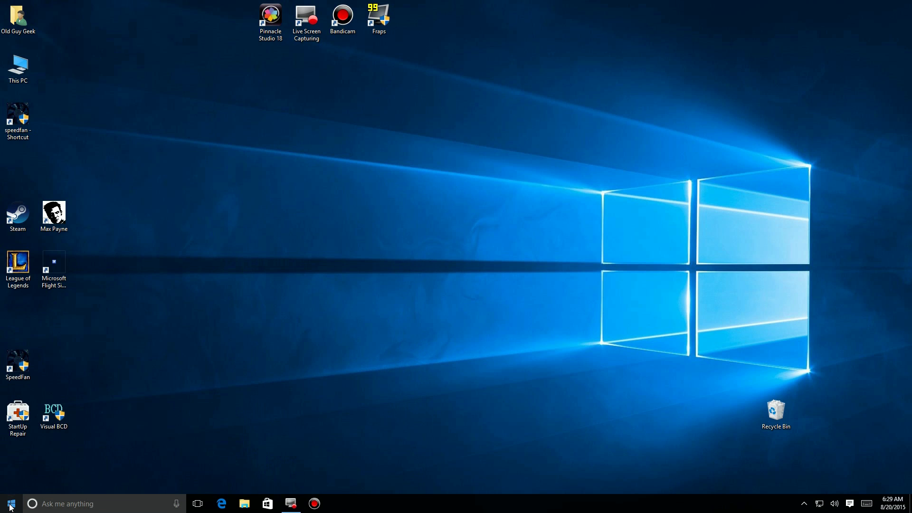
right_click(10, 505)
Reopen Start, show All apps and page down to the W section.
key("super")
left_click(8, 507)
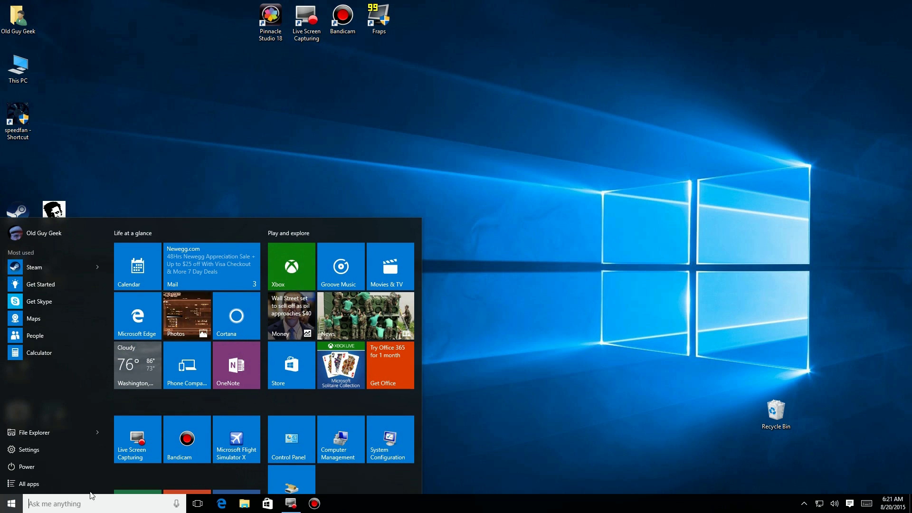
scroll(321, 458, "down", 2)
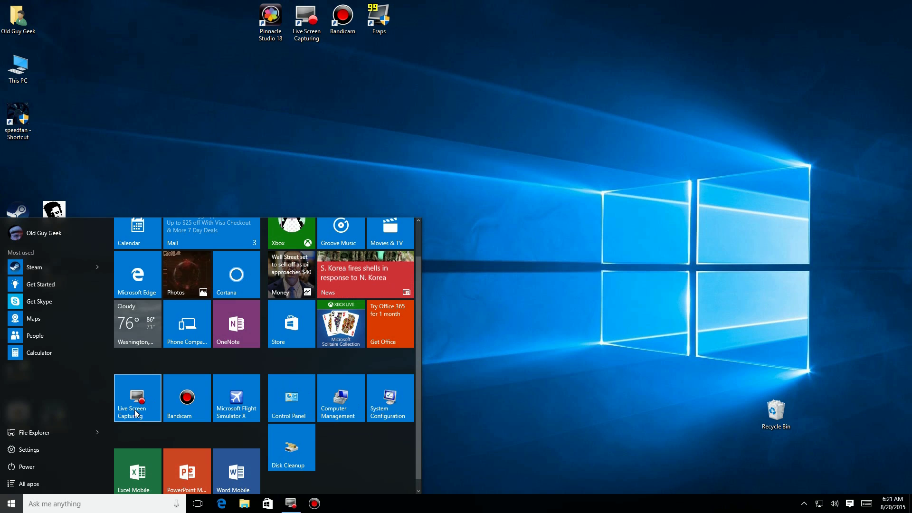
left_click(35, 483)
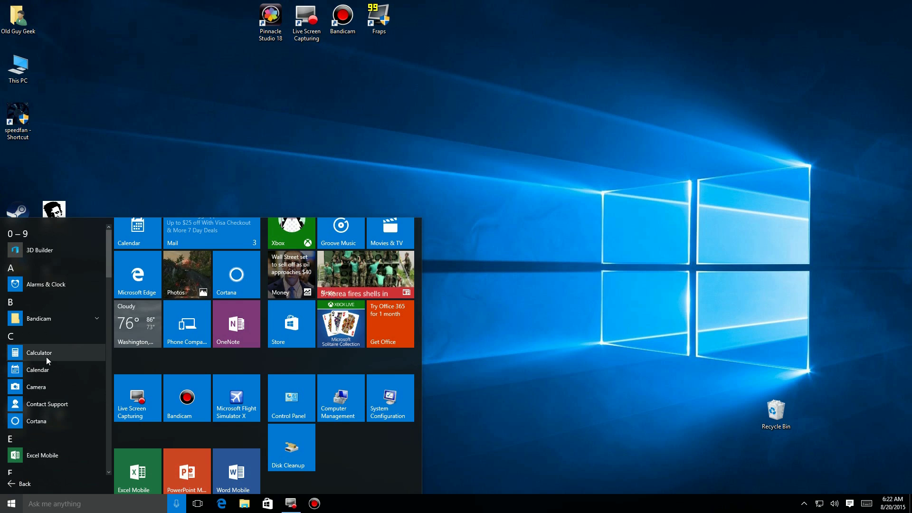
left_click(107, 387)
left_click(107, 384)
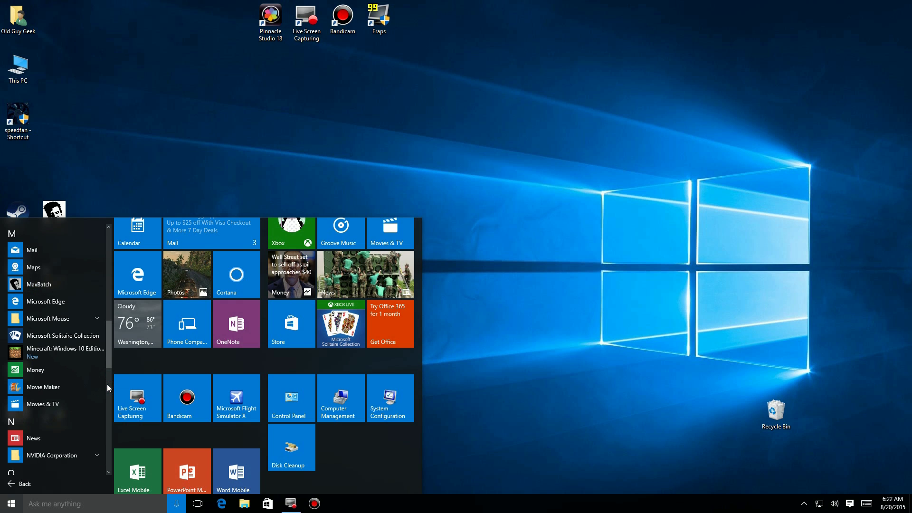
left_click(107, 384)
left_click_drag(107, 385, 107, 420)
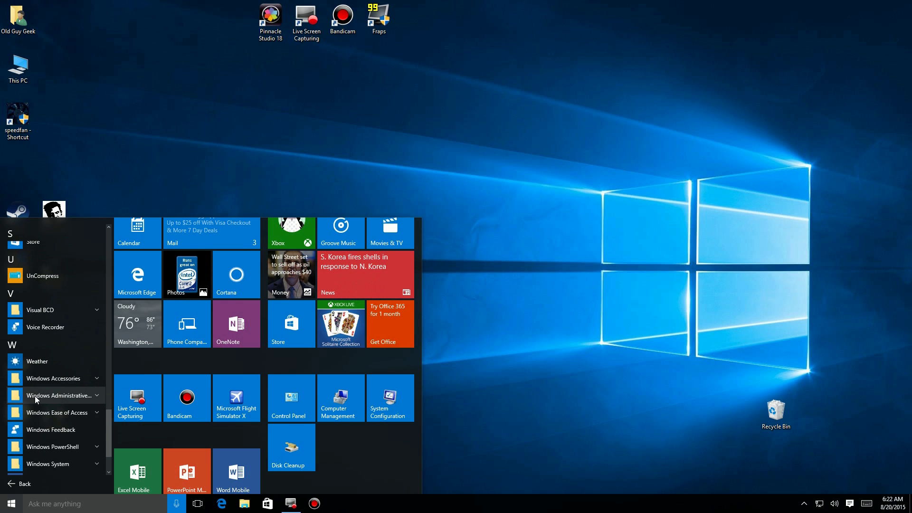
Expand Windows Administrative Tools and pin Defragment and Optimize Drives and System Information beside Disk Cleanup.
left_click(98, 393)
scroll(89, 403, "down", 3)
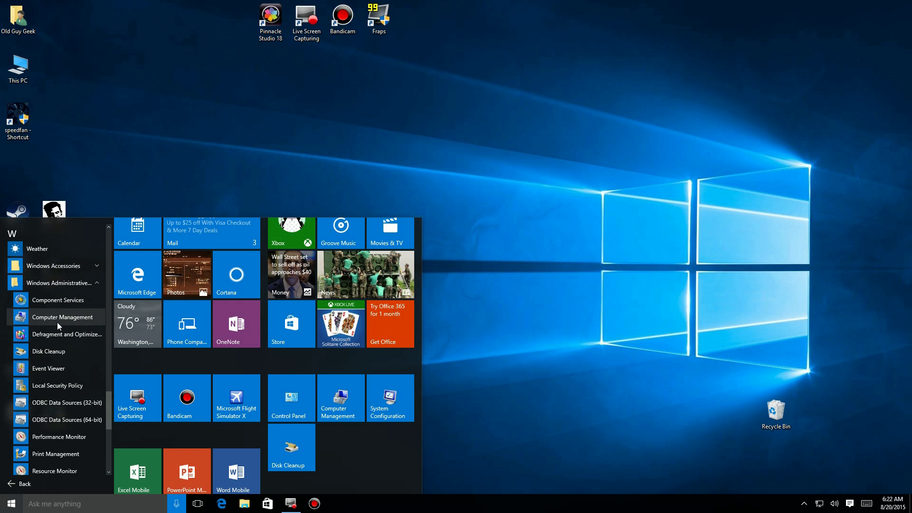
left_click_drag(50, 334, 330, 433)
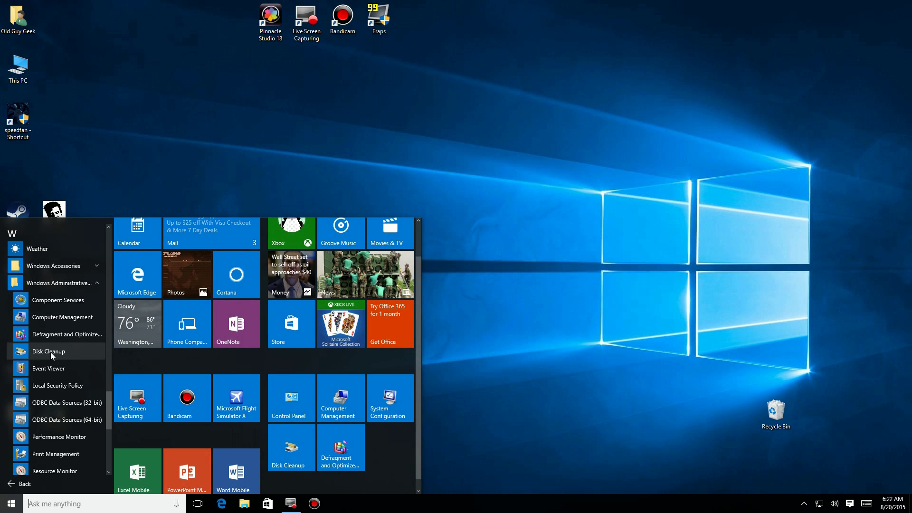
scroll(57, 404, "down", 3)
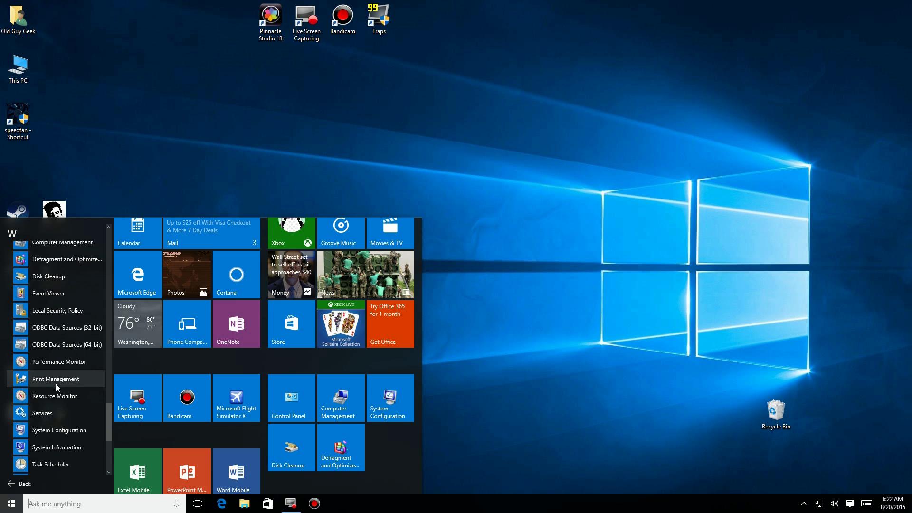
scroll(54, 411, "down", 3)
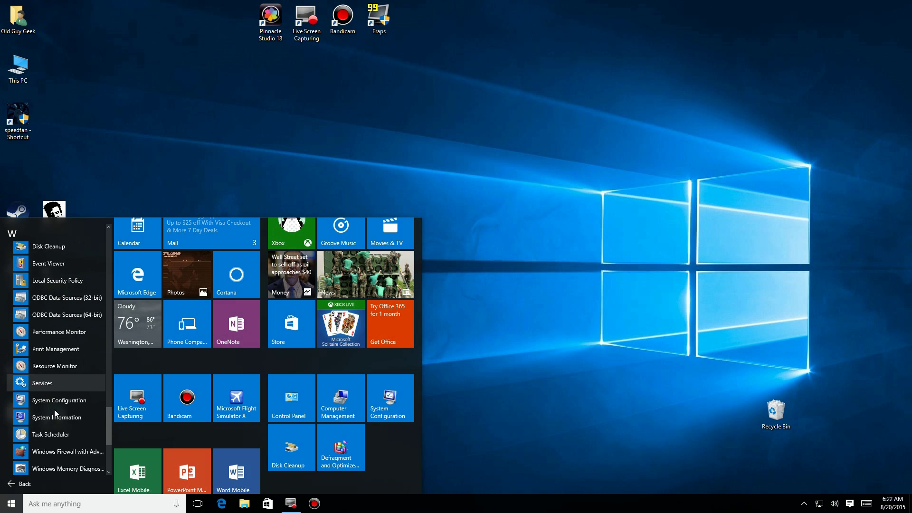
left_click_drag(56, 367, 371, 434)
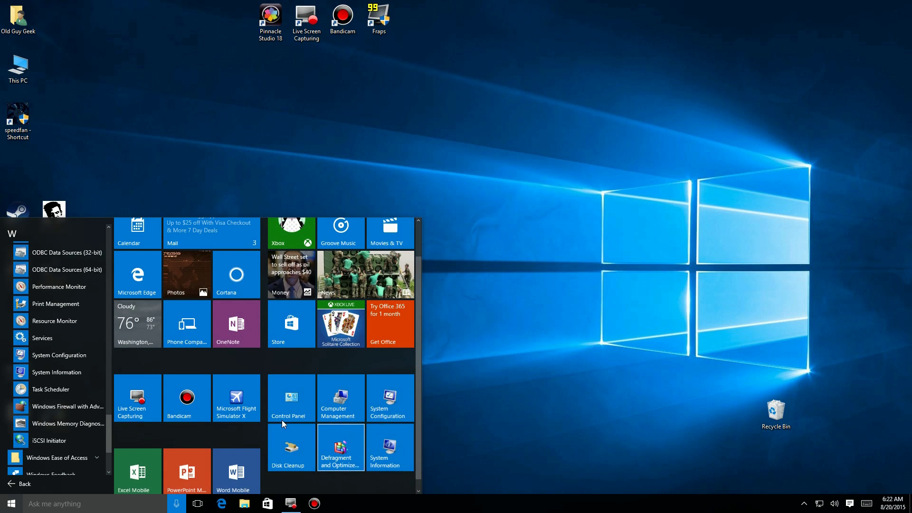
scroll(65, 400, "down", 3)
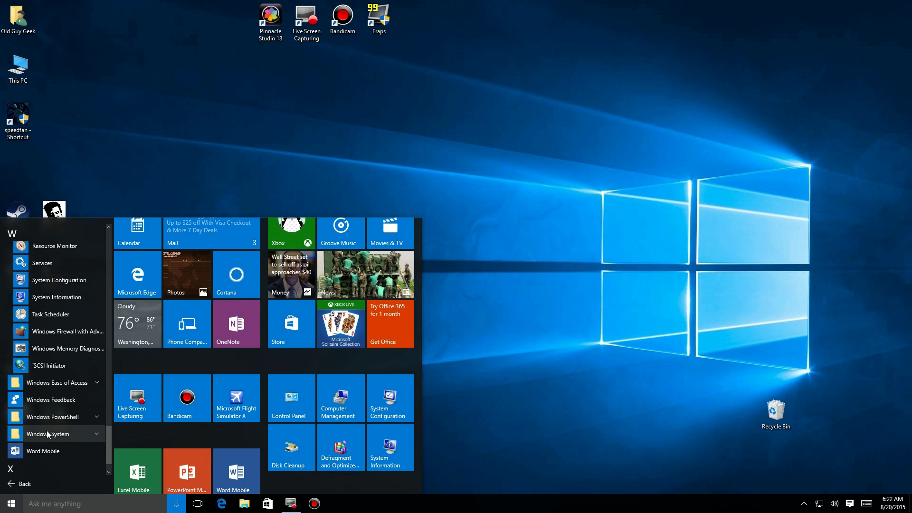
Expand Windows System, pin Command Prompt to the group and swap Control Panel into its spot.
scroll(55, 432, "down", 2)
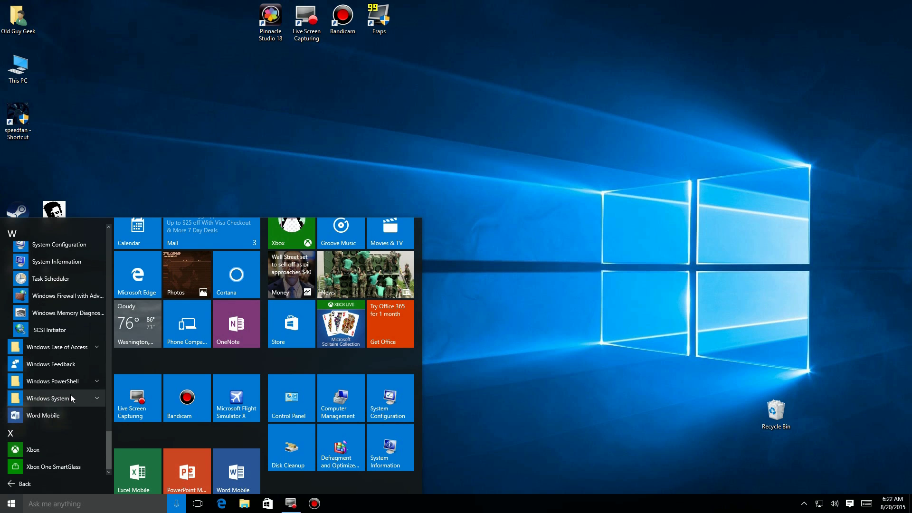
left_click(98, 398)
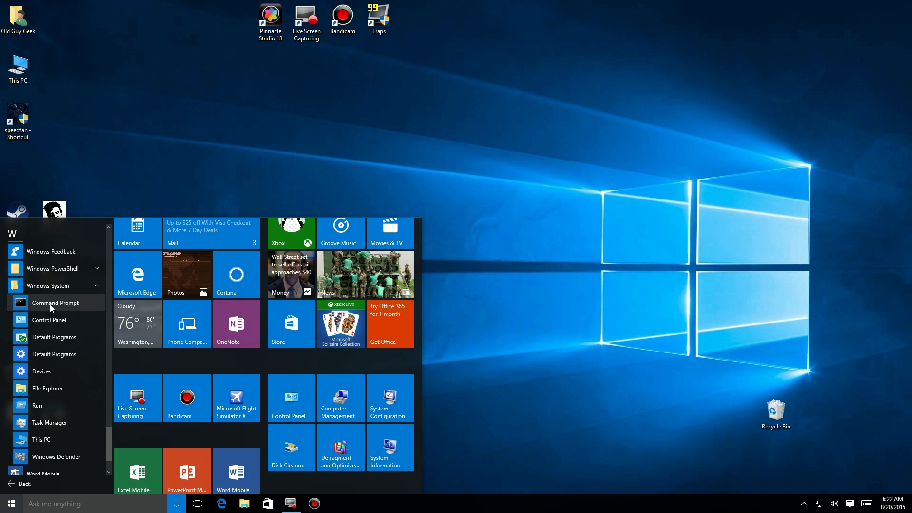
left_click_drag(50, 303, 282, 389)
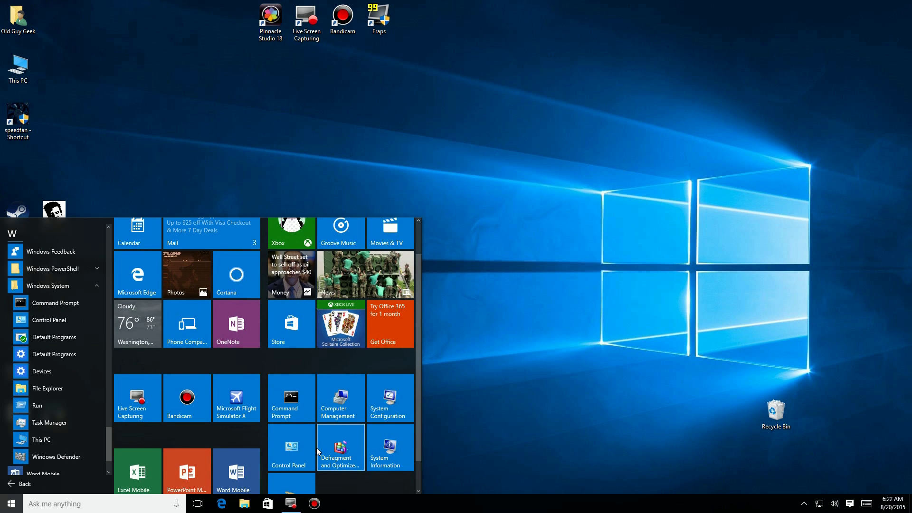
left_click_drag(299, 439, 300, 403)
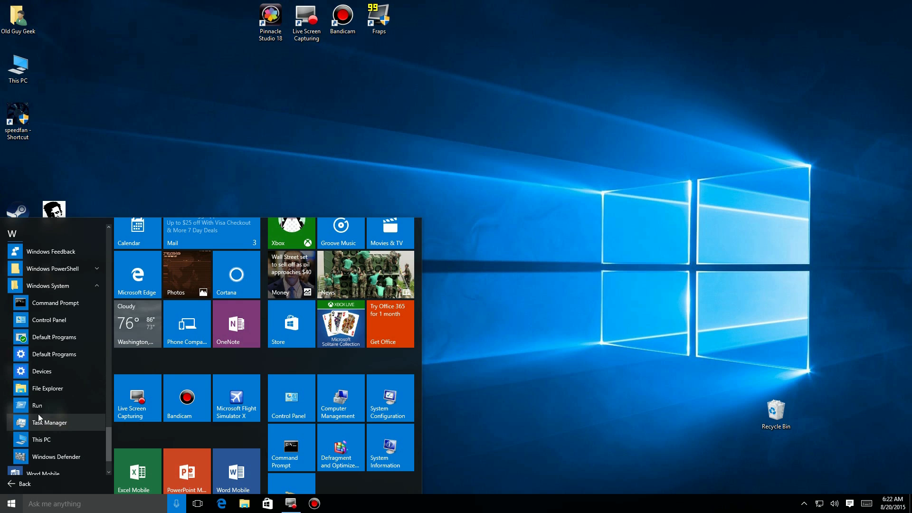
Pin Run and Windows Defender, put Command Prompt beside Run, then close and reopen Start.
left_click_drag(35, 406, 330, 390)
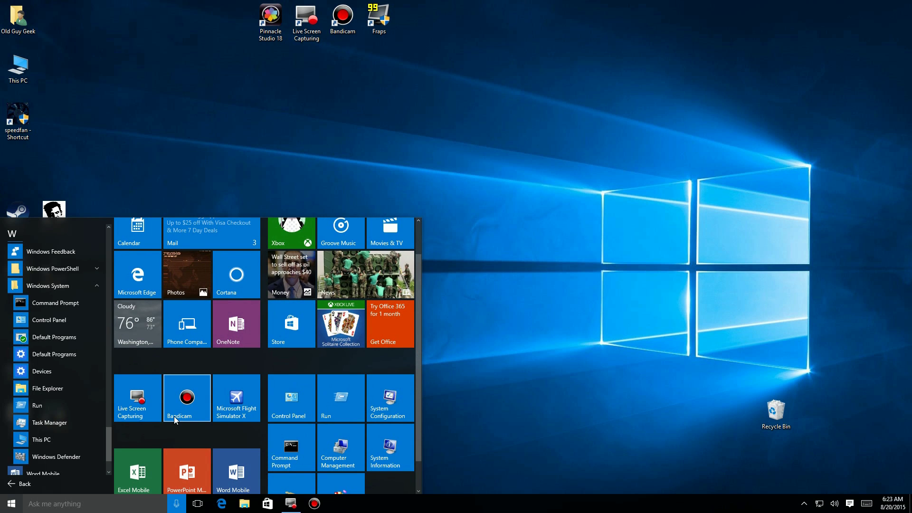
left_click_drag(284, 457, 382, 401)
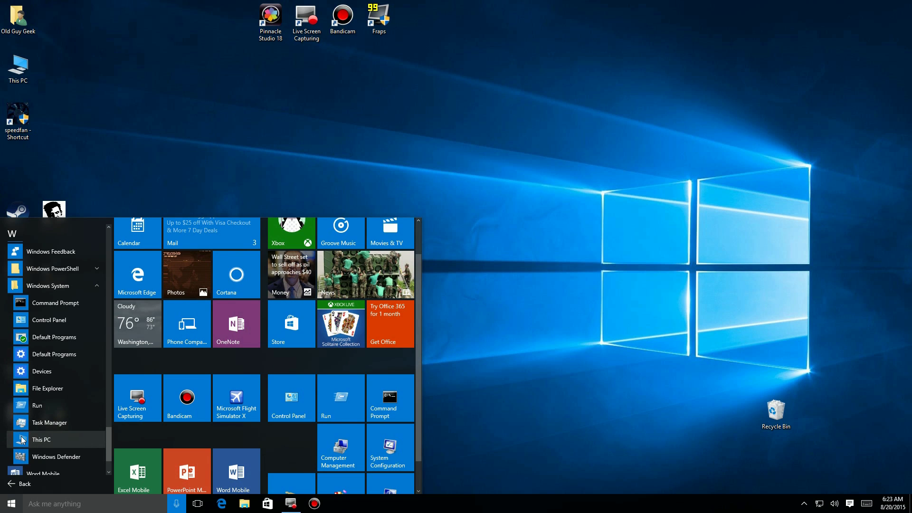
left_click_drag(26, 450, 278, 440)
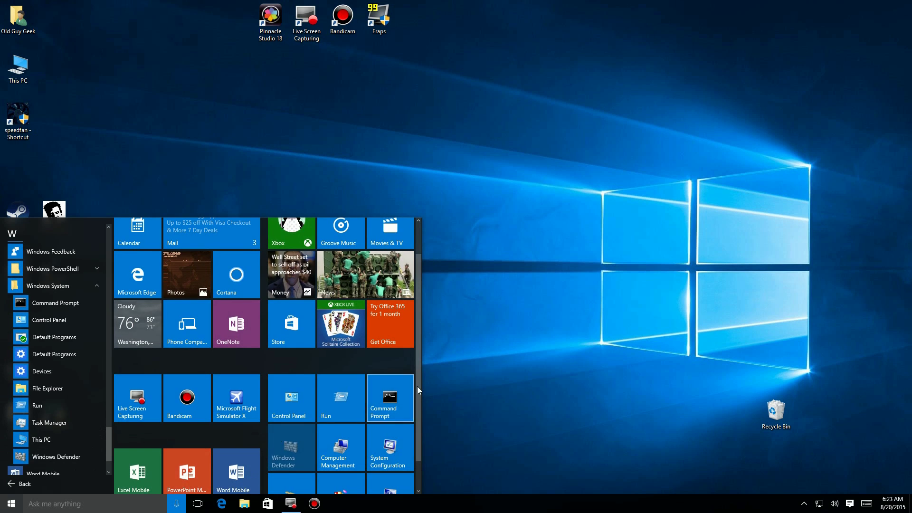
left_click(544, 337)
left_click(12, 504)
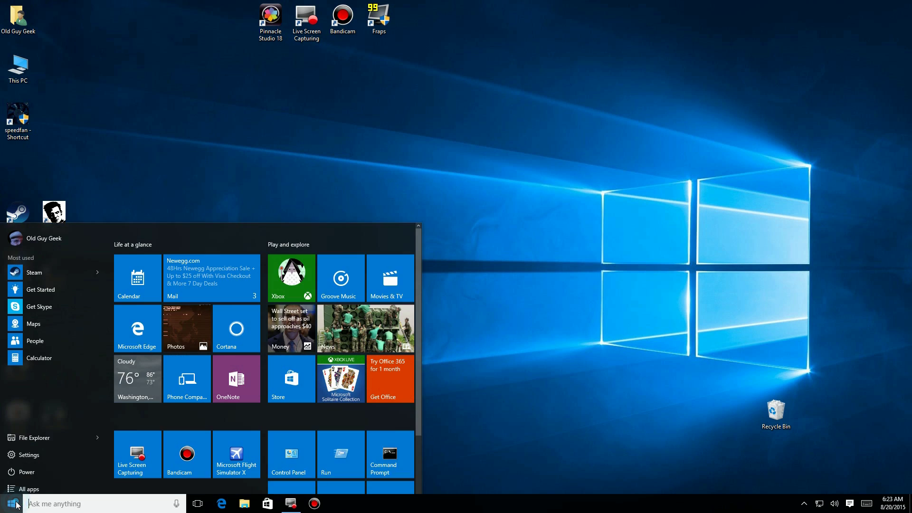
Name the unnamed tile group above Control Panel 'System Tools'.
left_click(286, 407)
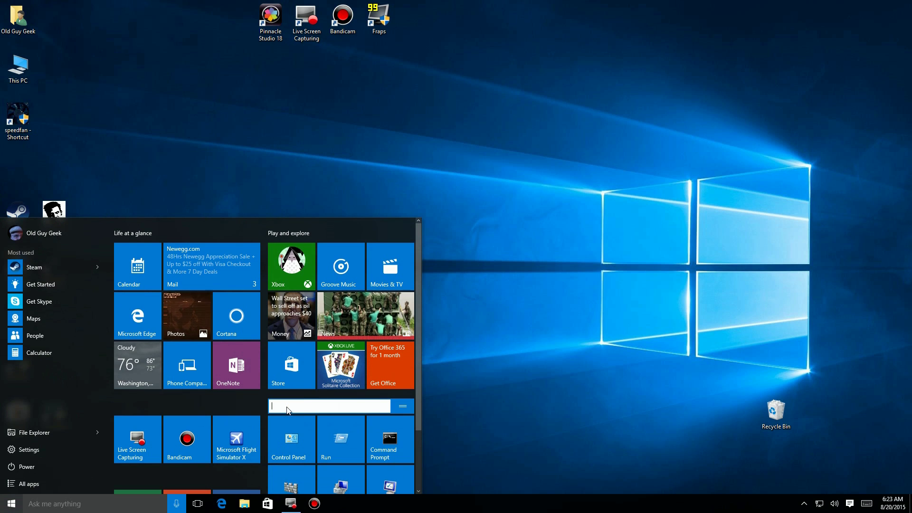
type("System T")
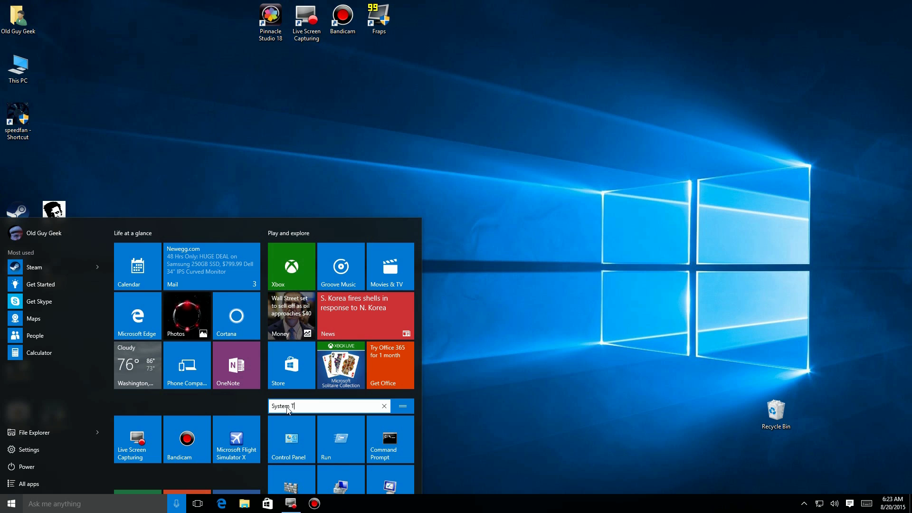
type("ools")
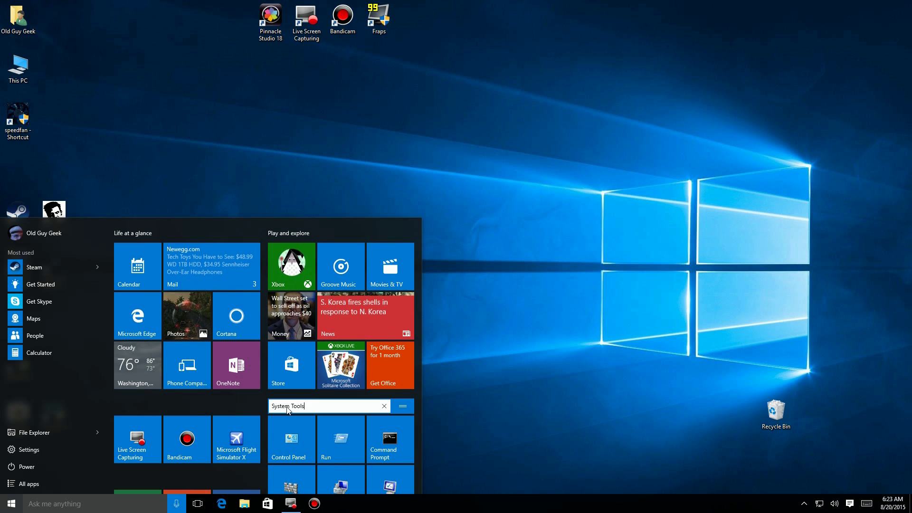
key("Return")
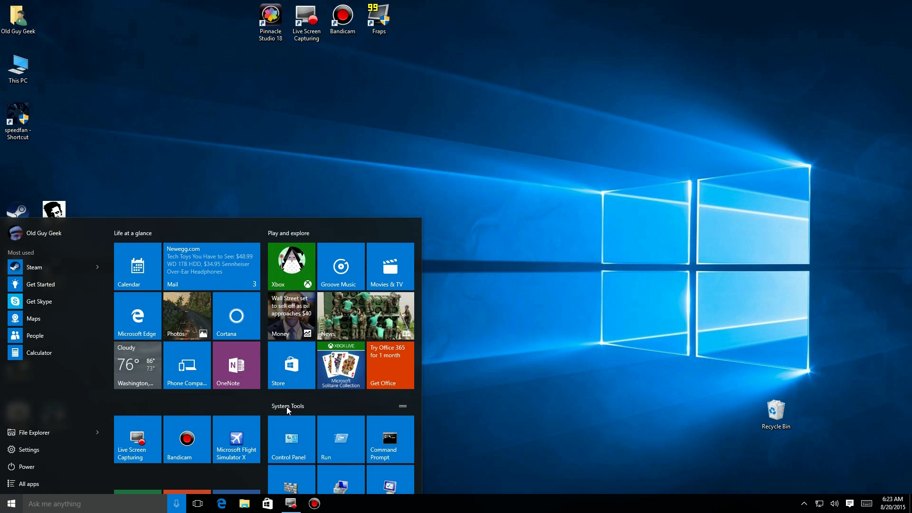
scroll(287, 407, "down", 1)
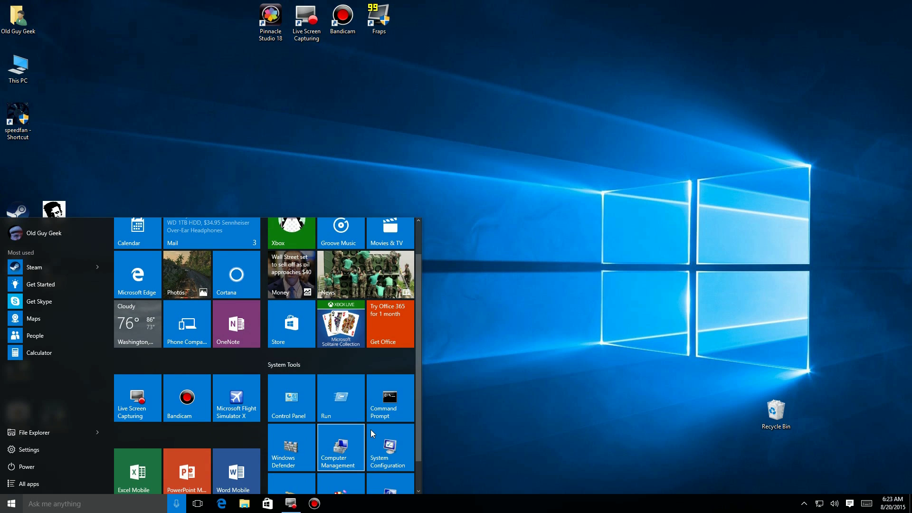
scroll(371, 430, "down", 1)
left_click(281, 362)
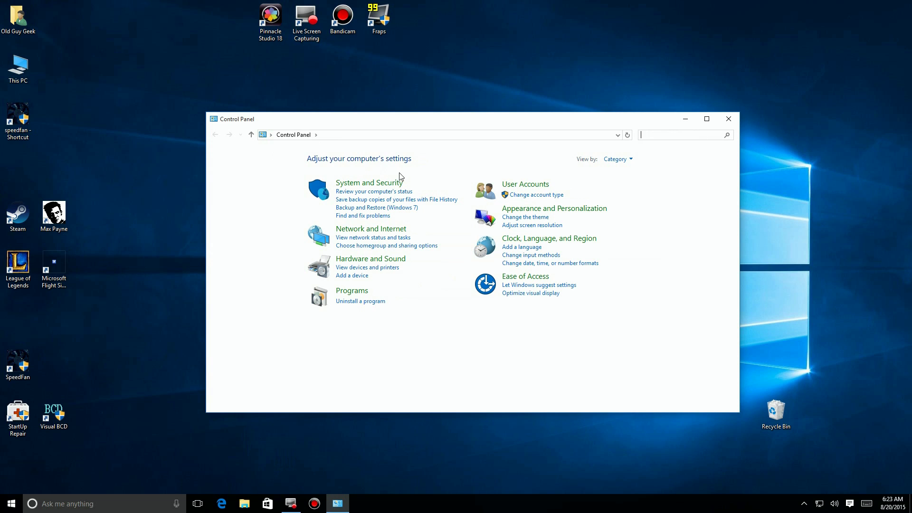
left_click(730, 120)
left_click(11, 504)
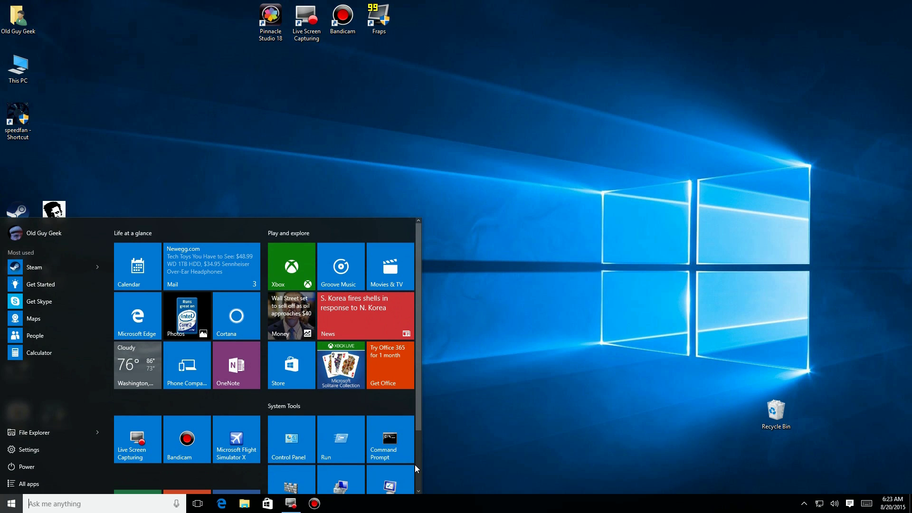
Launch System Information from its Start tile, then close its window.
scroll(414, 464, "down", 2)
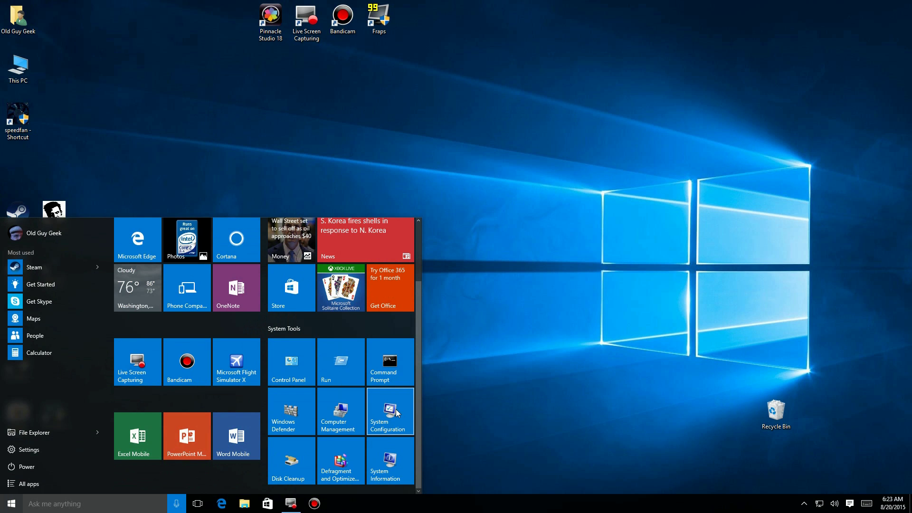
left_click(383, 461)
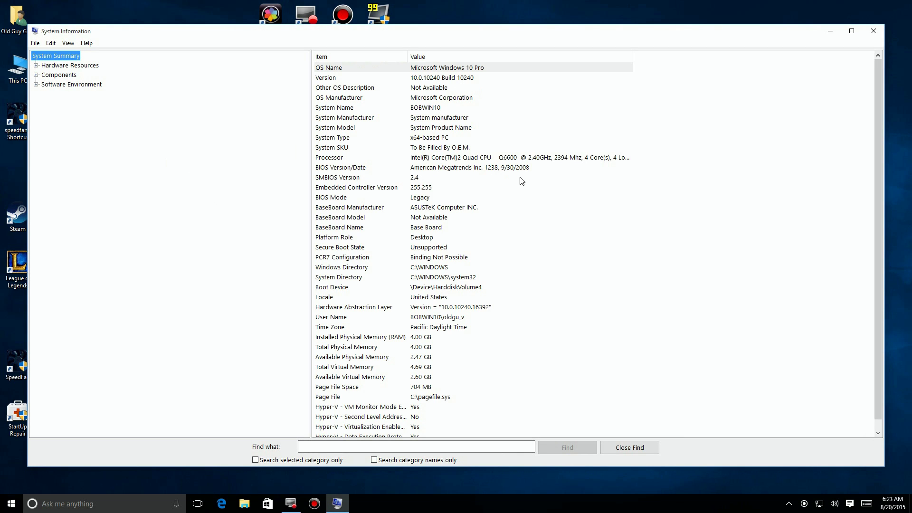
left_click(872, 31)
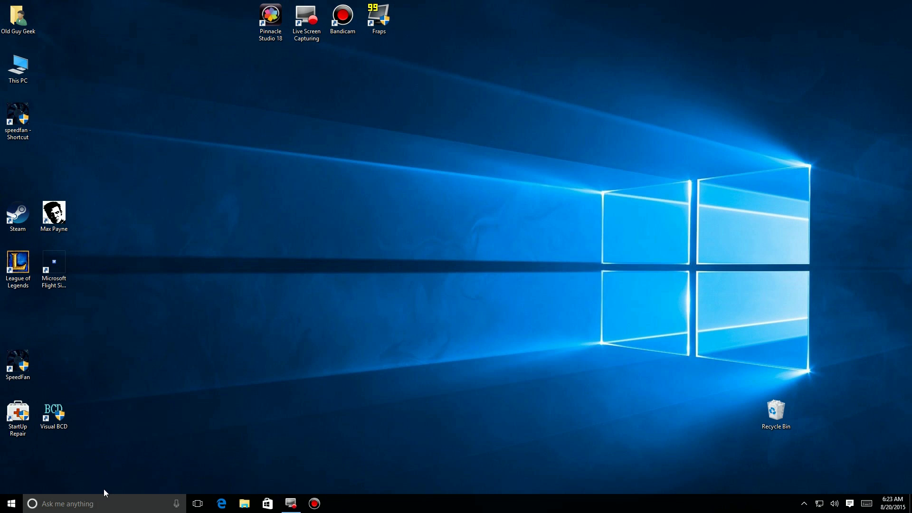
left_click(12, 504)
scroll(347, 476, "down", 1)
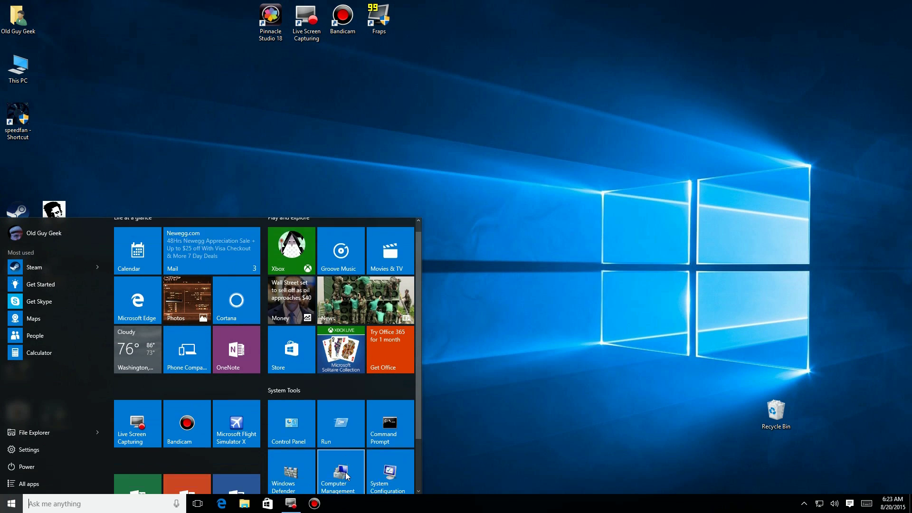
scroll(347, 476, "down", 2)
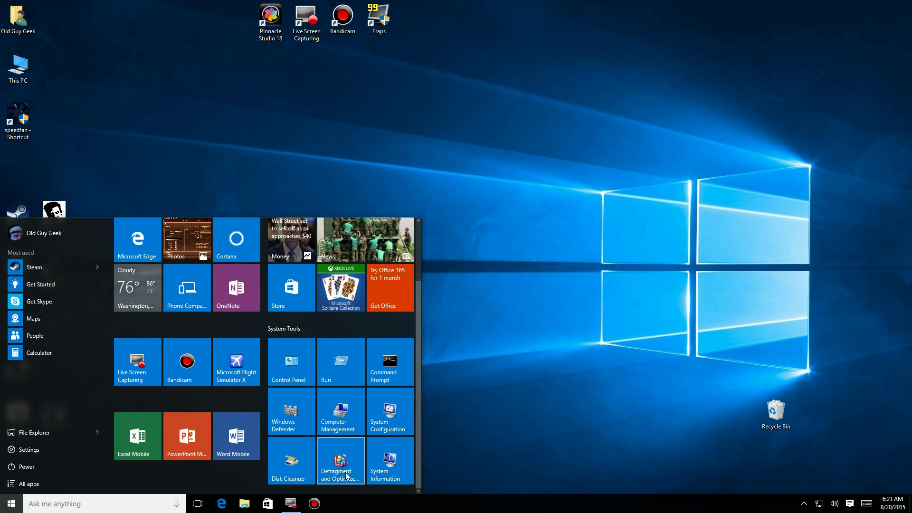
left_click(297, 471)
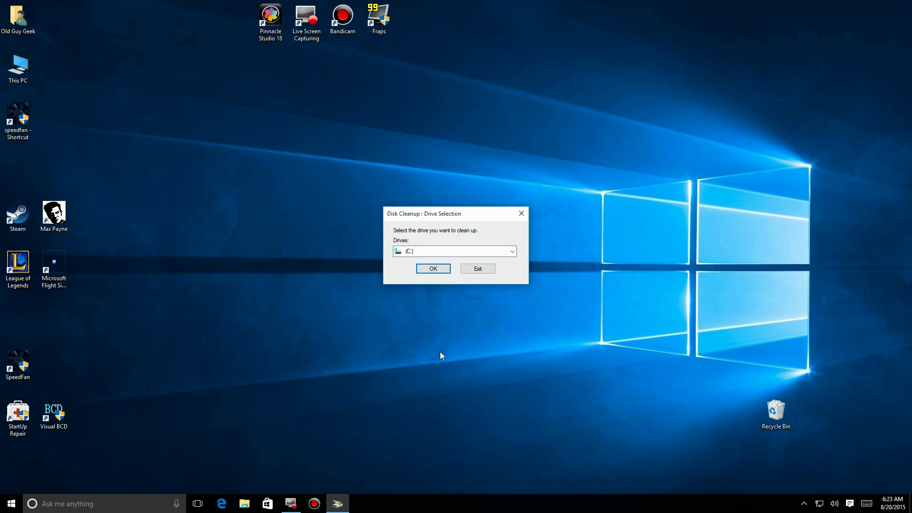
left_click(521, 214)
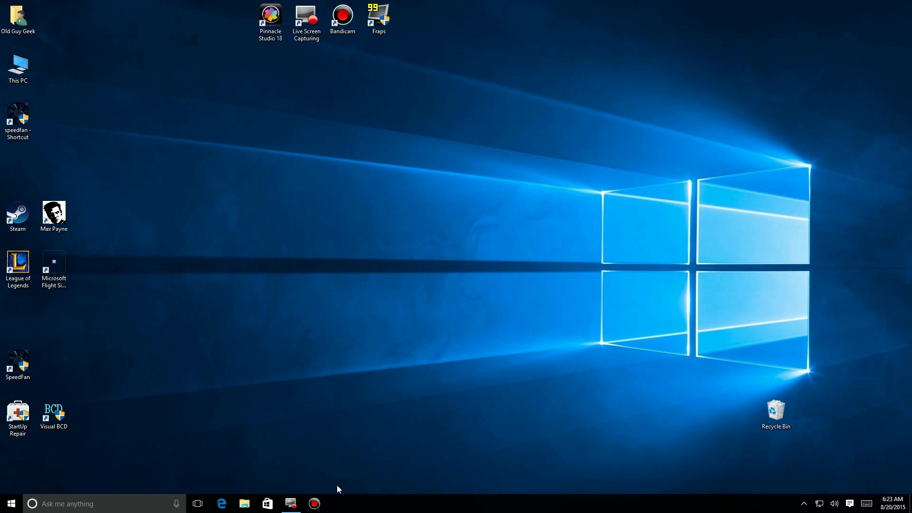
Resize the Control Panel and Run tiles to Small and place Run beside Control Panel.
left_click(12, 502)
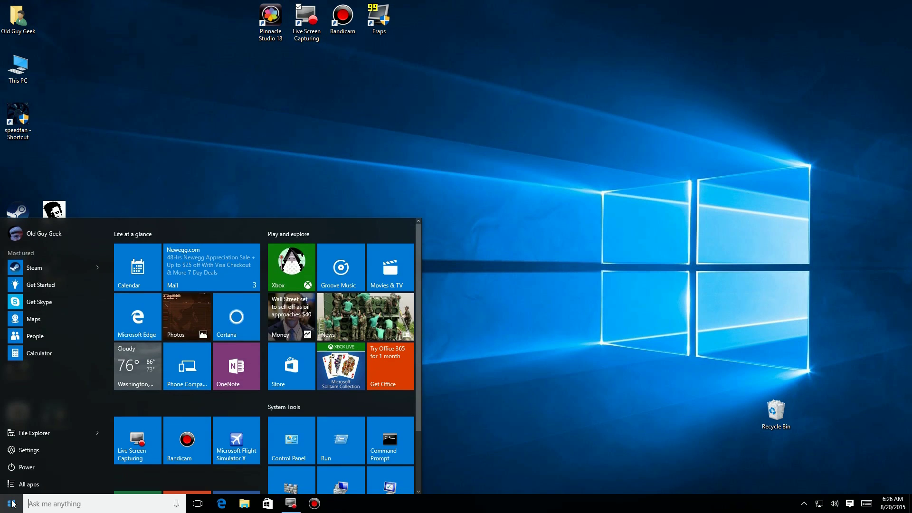
right_click(296, 446)
mouse_move(312, 411)
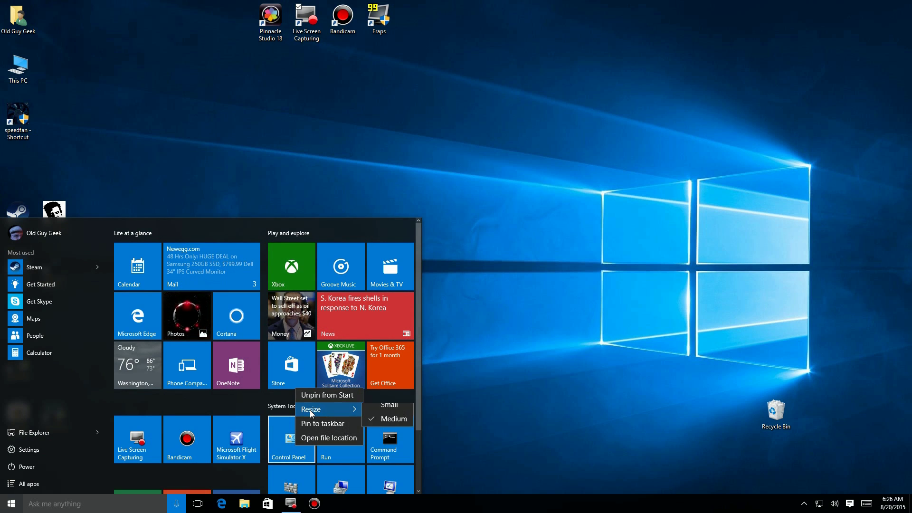
left_click(393, 407)
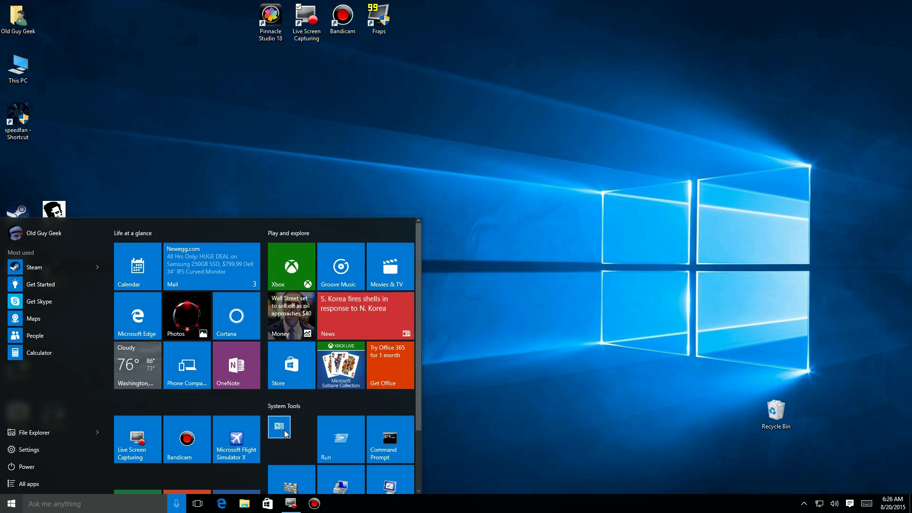
right_click(347, 446)
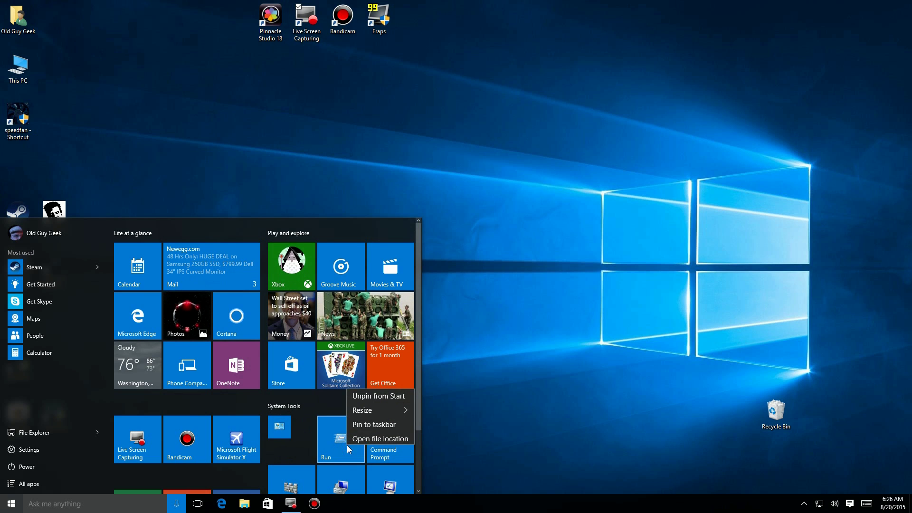
mouse_move(364, 410)
left_click(436, 407)
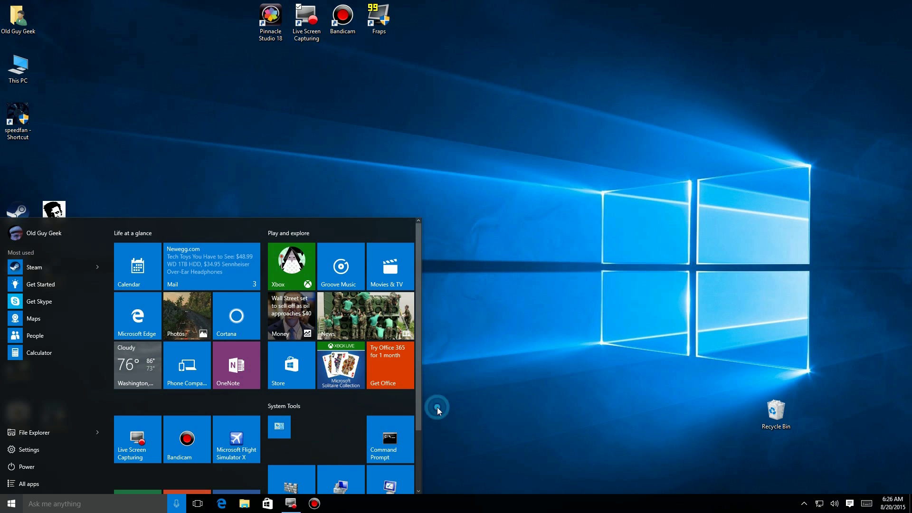
left_click_drag(327, 427, 307, 426)
Resize Command Prompt and Windows Defender to Small and line them up after Run.
right_click(387, 427)
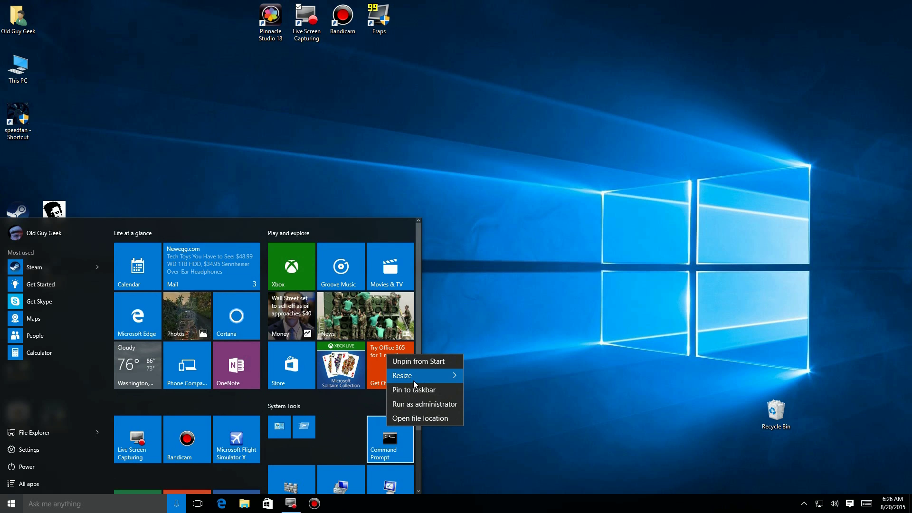
mouse_move(447, 378)
left_click(488, 376)
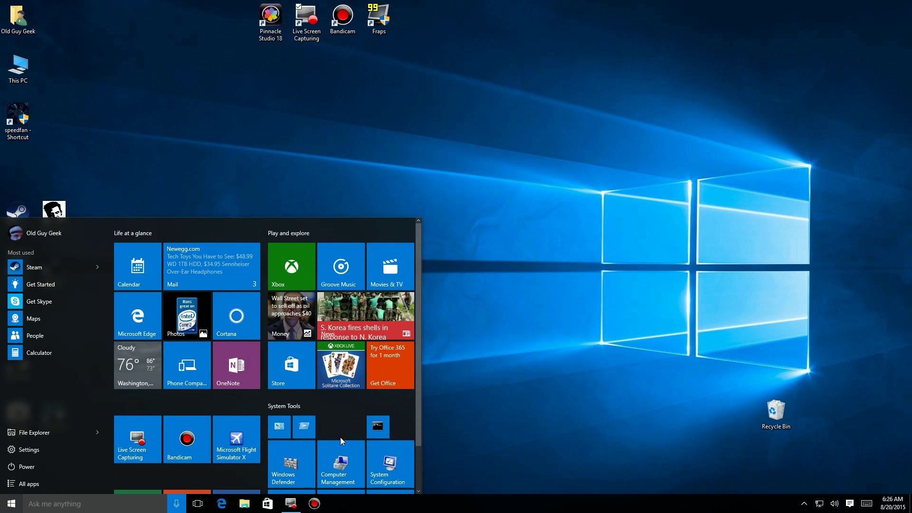
left_click_drag(377, 426, 329, 426)
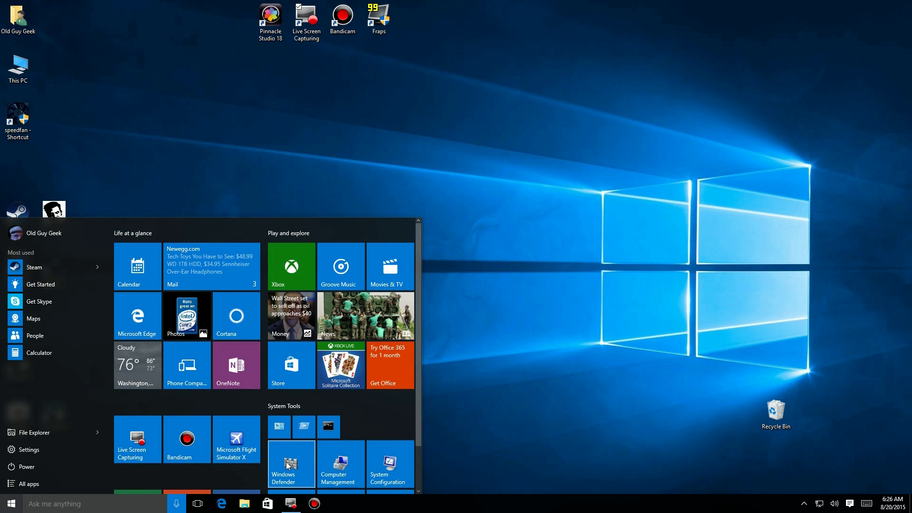
right_click(287, 465)
mouse_move(332, 410)
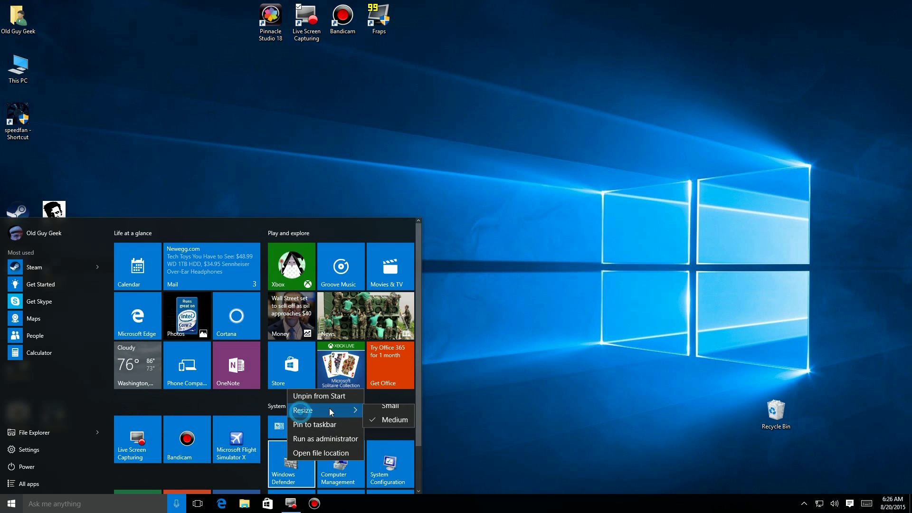
left_click(384, 411)
left_click_drag(283, 454, 373, 430)
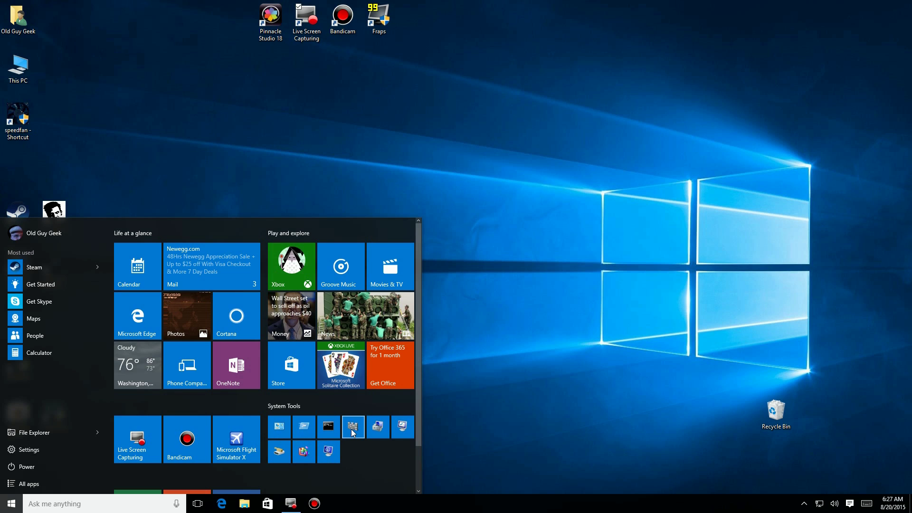
left_click(378, 427)
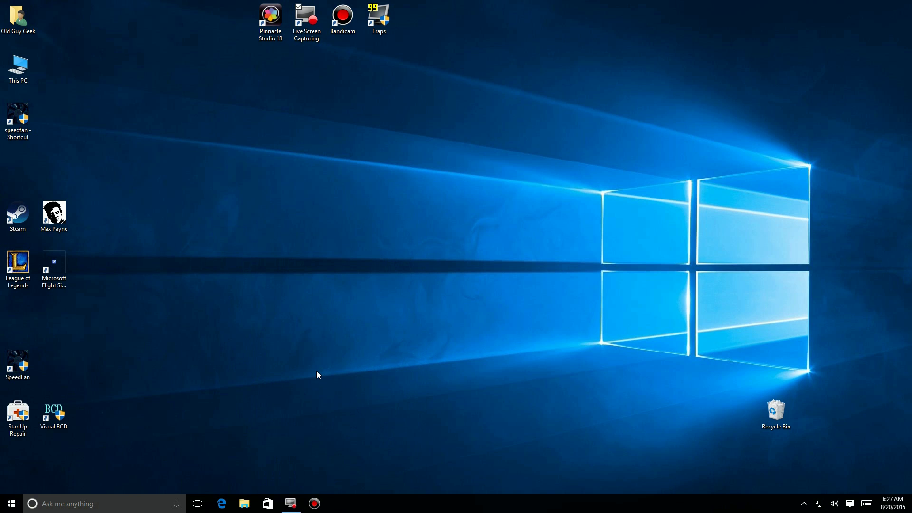